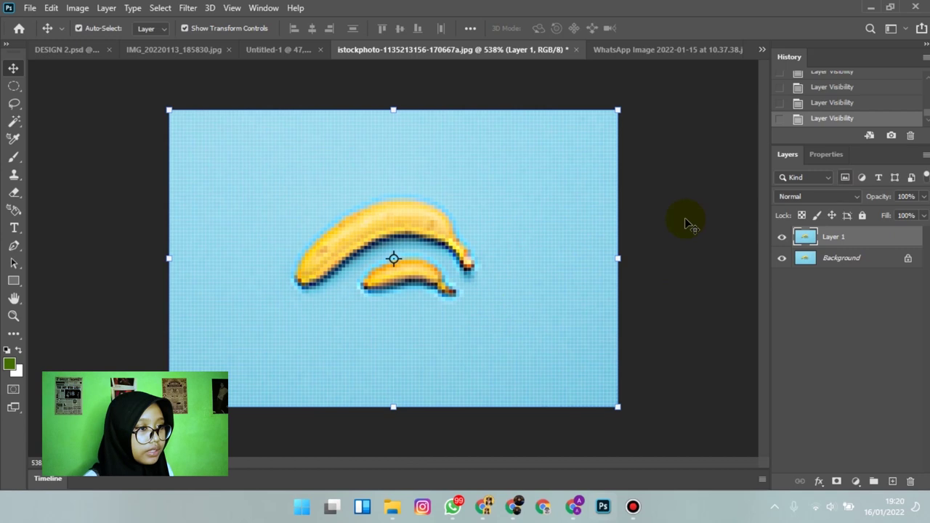
click(393, 258)
scroll(393, 258, down, 3)
scroll(393, 258, down, 3)
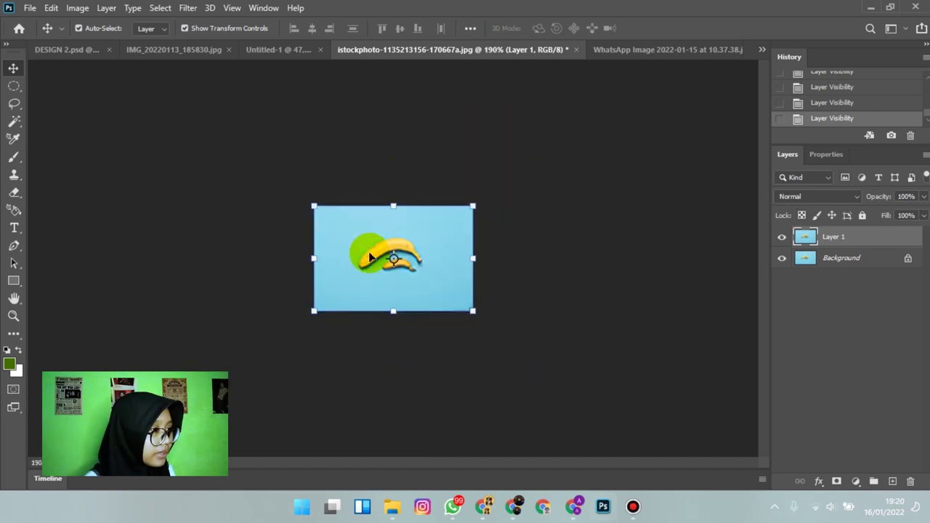
click(405, 191)
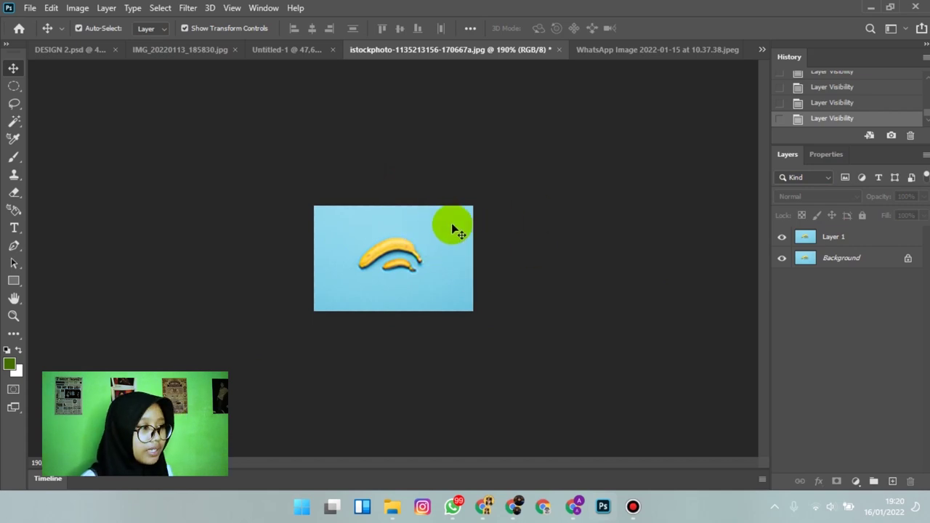
scroll(416, 199, up, 3)
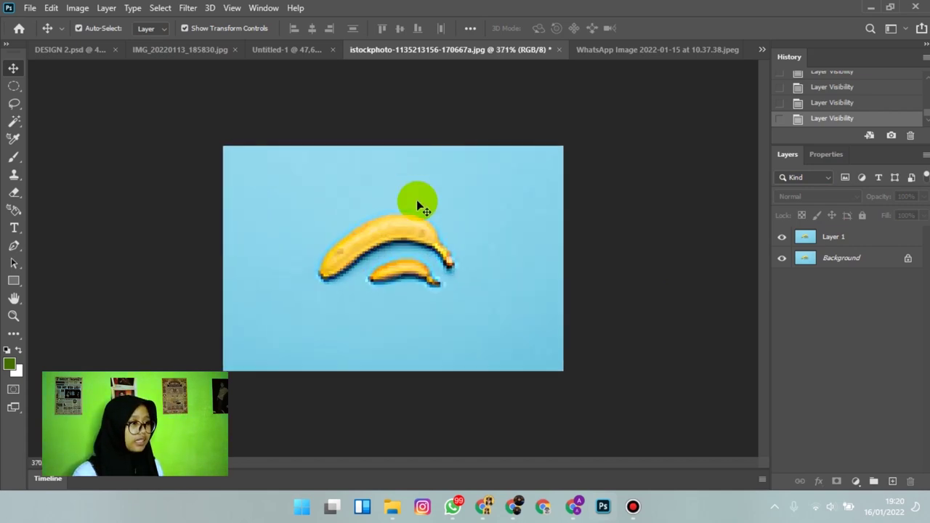
scroll(416, 200, down, 1)
scroll(416, 200, down, 1)
scroll(416, 200, up, 3)
scroll(416, 200, up, 3)
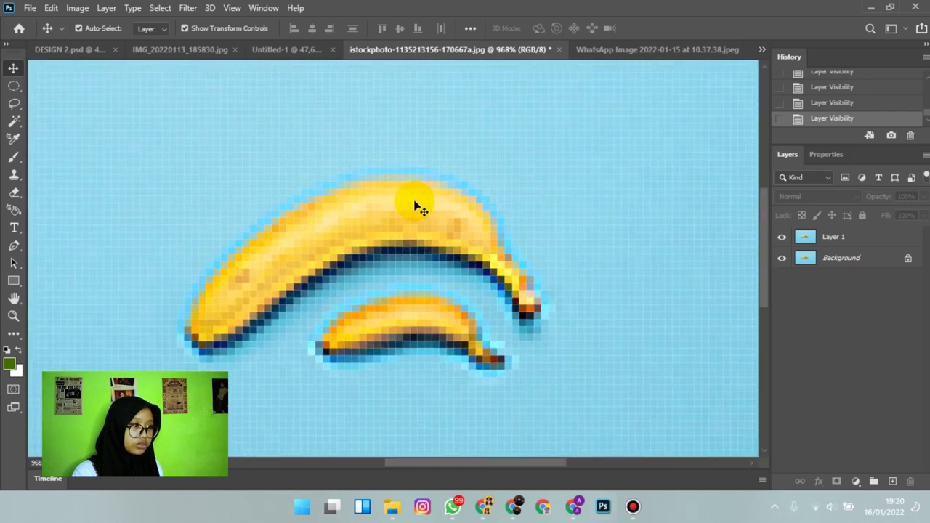
scroll(420, 209, down, 2)
scroll(417, 204, up, 2)
scroll(417, 203, down, 3)
scroll(414, 212, down, 1)
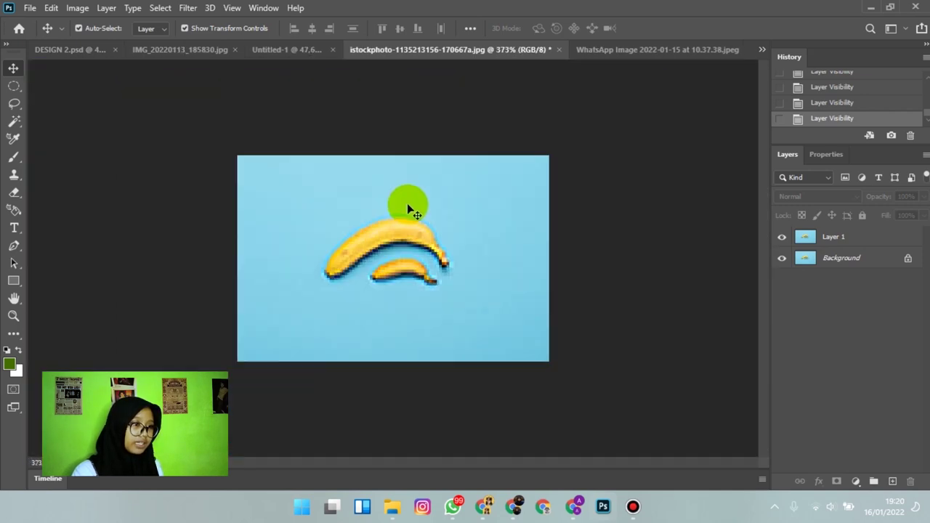
click(796, 246)
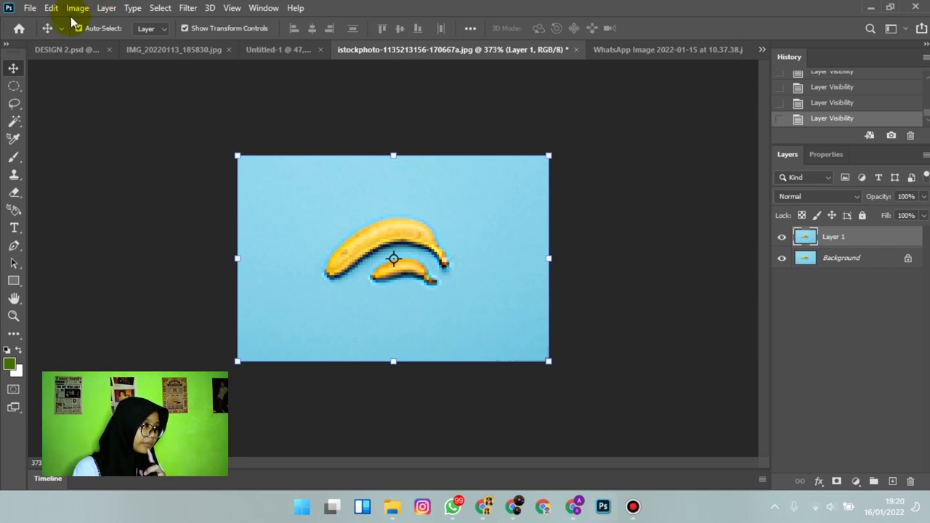
click(76, 9)
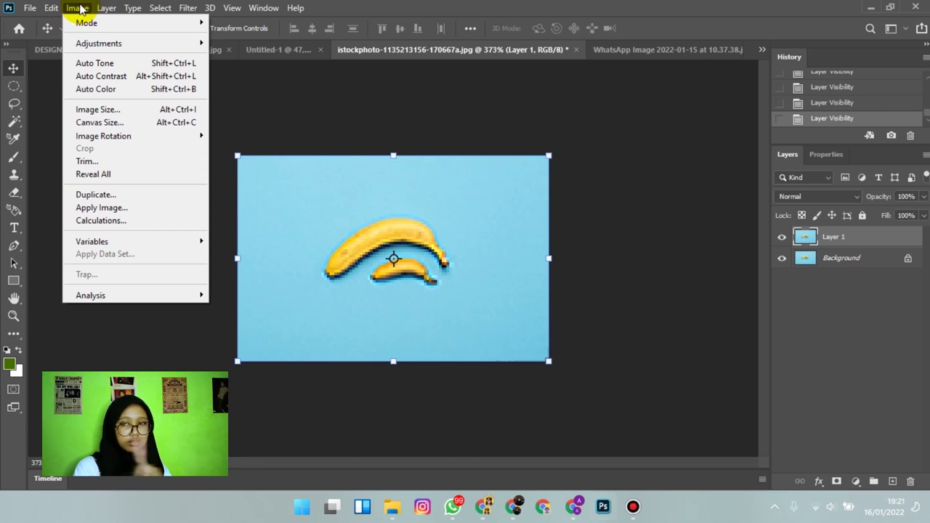
click(367, 98)
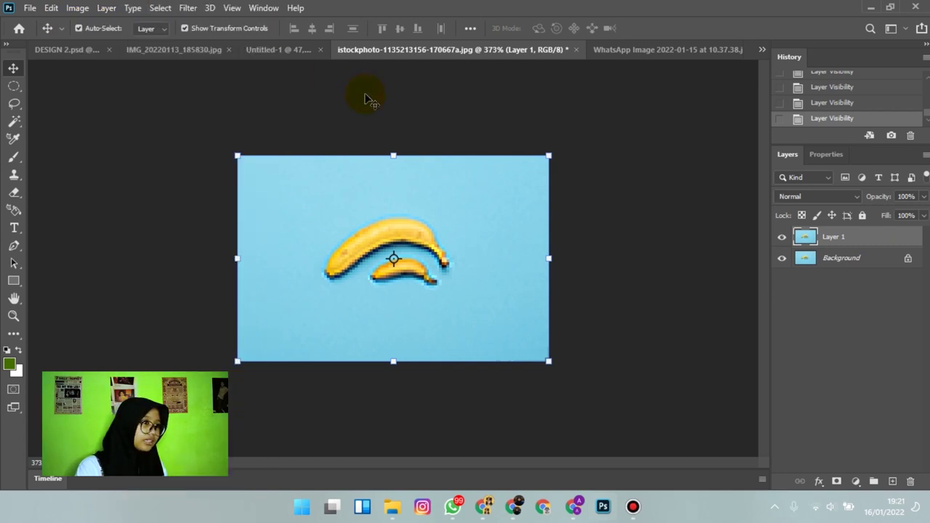
click(29, 9)
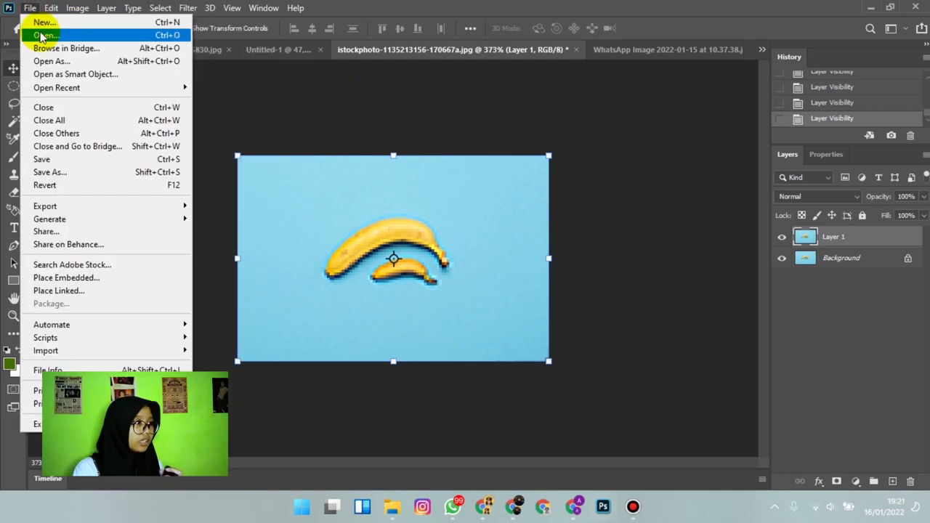
click(42, 37)
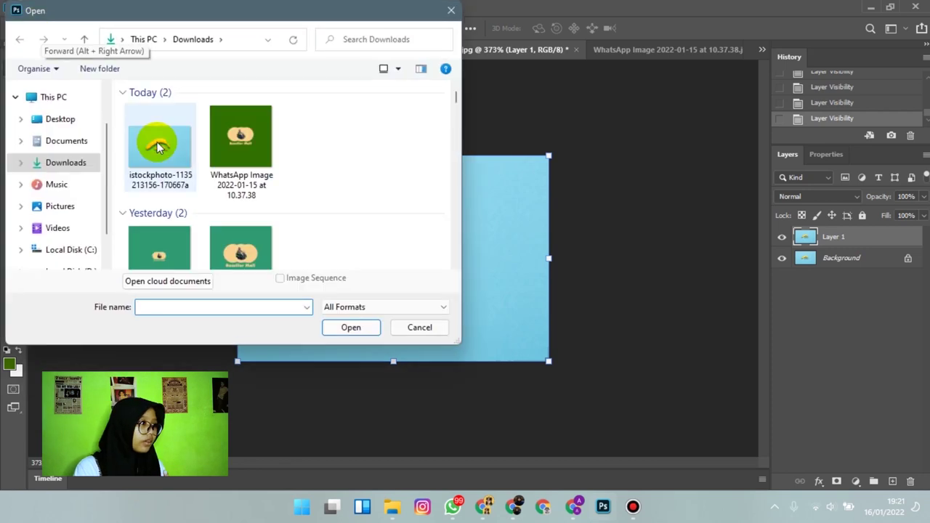
scroll(268, 177, down, 5)
scroll(264, 182, up, 5)
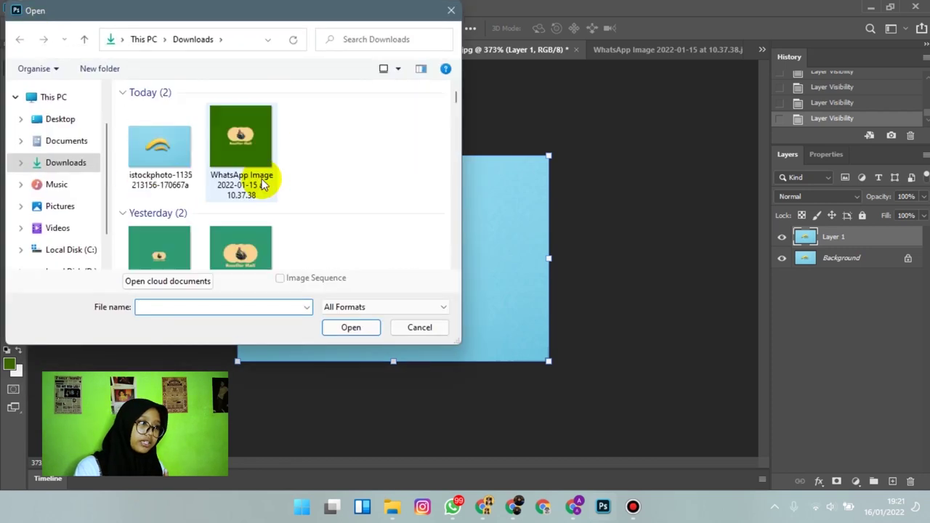
click(410, 330)
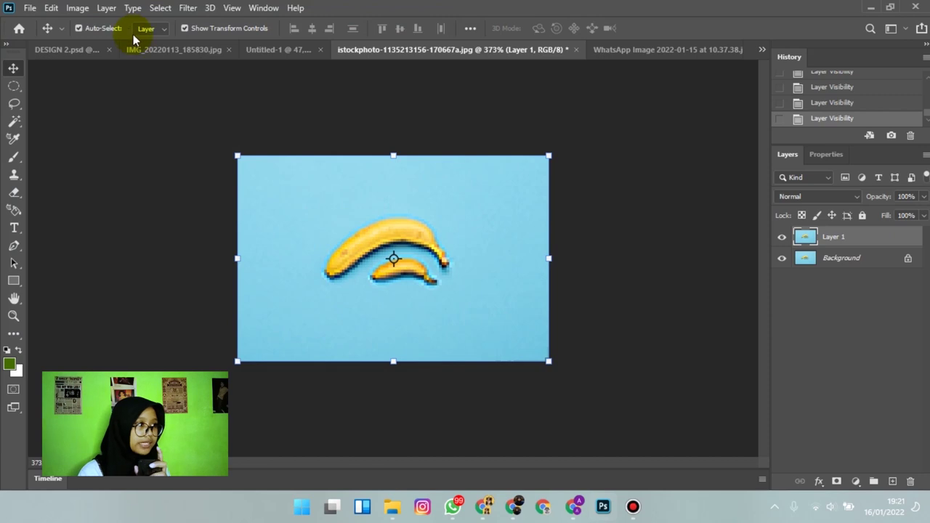
Resize the banana photo to 300 ppi (508 × 338 px) with Preserve Details 2.0 resampling
click(77, 8)
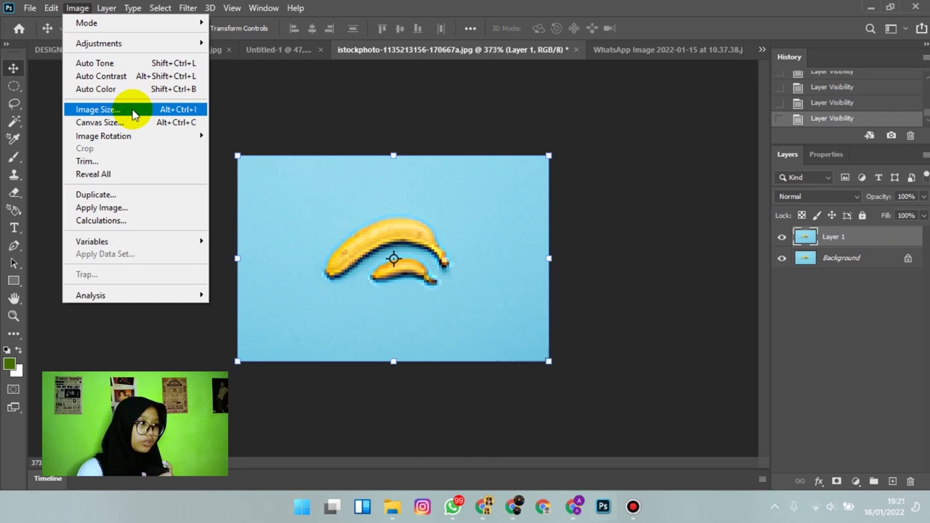
click(133, 111)
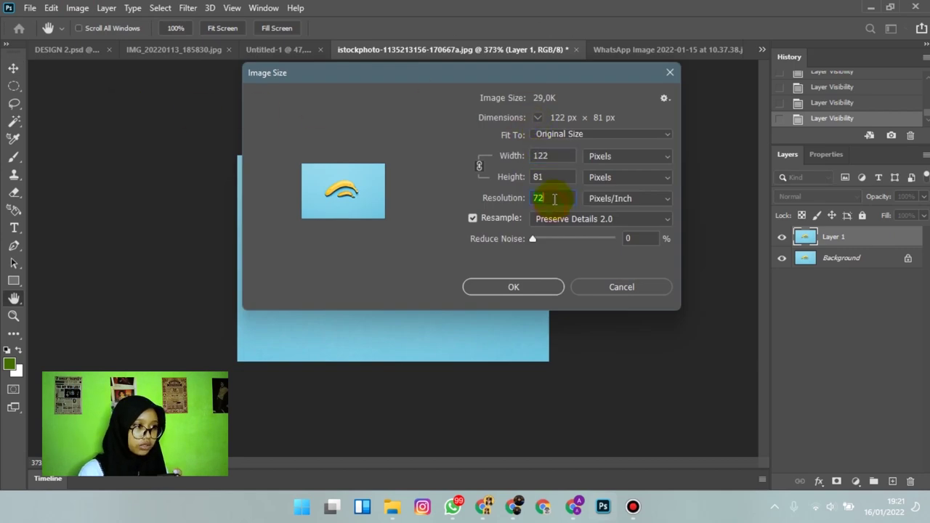
mouse_move(343, 190)
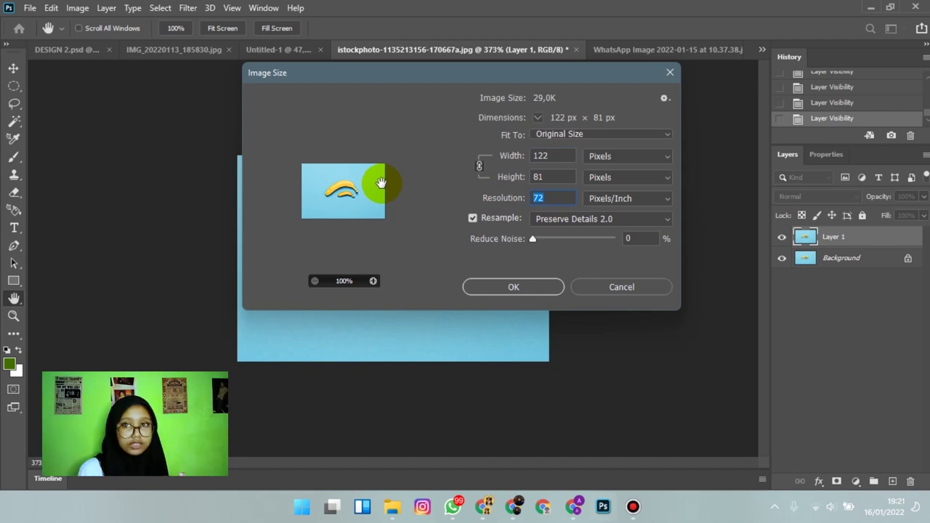
text(3)
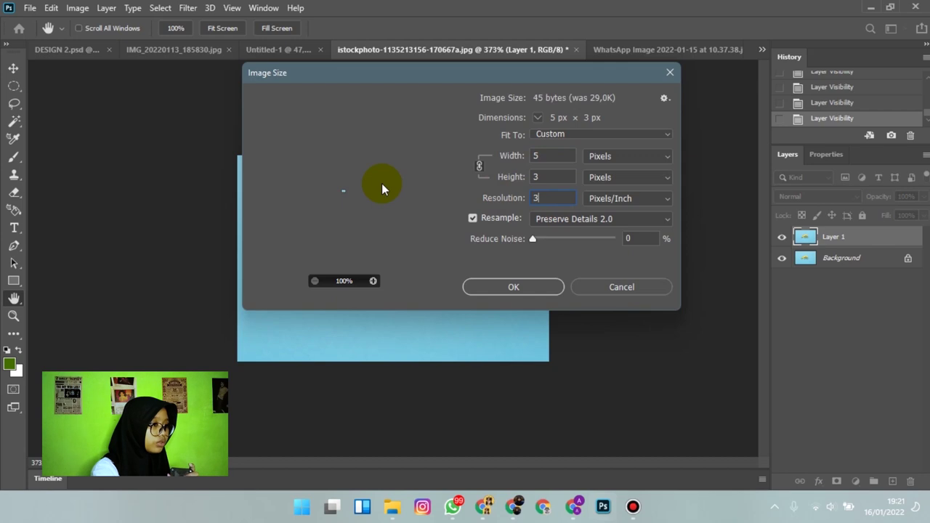
text(00)
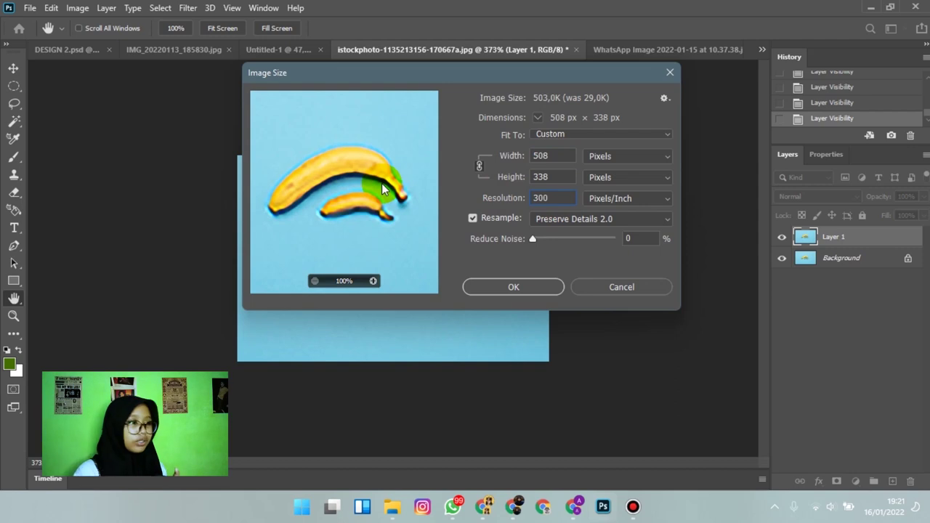
click(487, 288)
Hide Layer 1 to view the Background of the banana photo, then undo that visibility change
key(v)
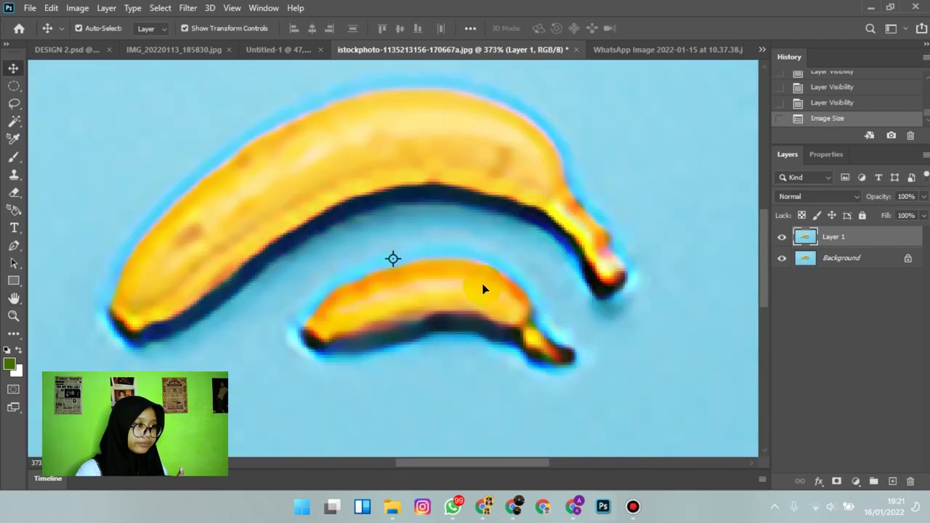
key(ctrl+0)
scroll(472, 272, down, 2)
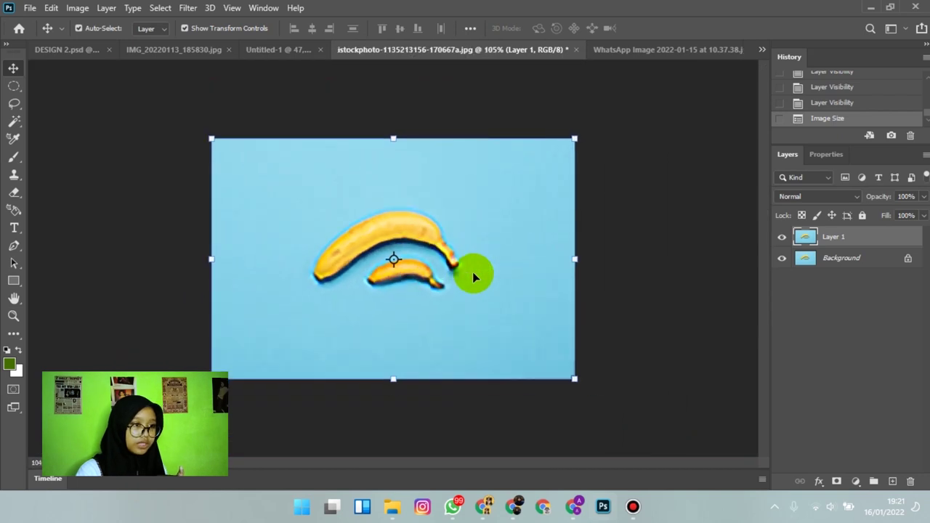
scroll(473, 271, down, 2)
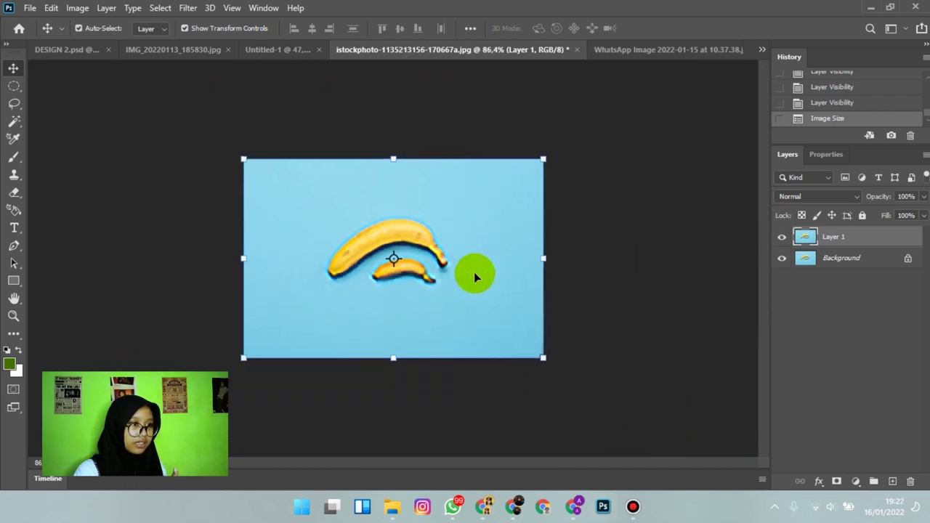
scroll(474, 271, up, 2)
scroll(473, 272, up, 2)
click(781, 237)
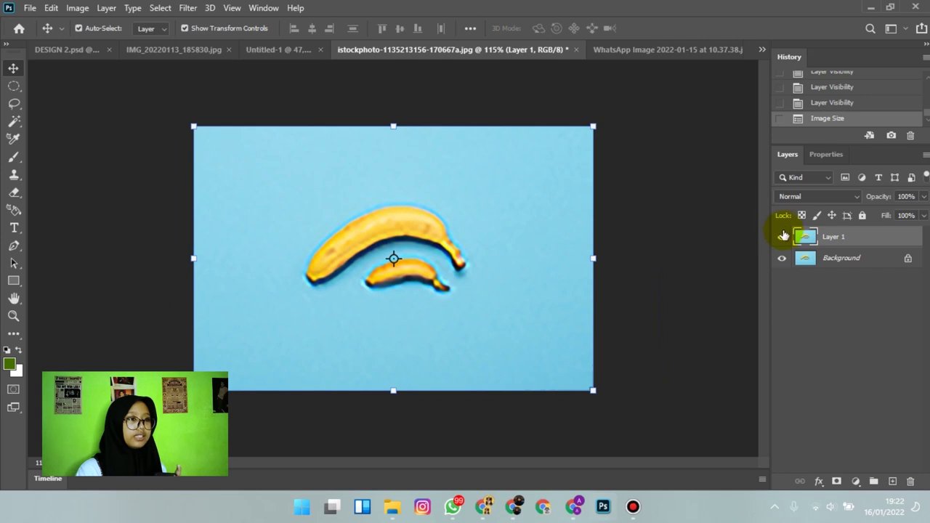
scroll(621, 252, up, 3)
key(ctrl+z)
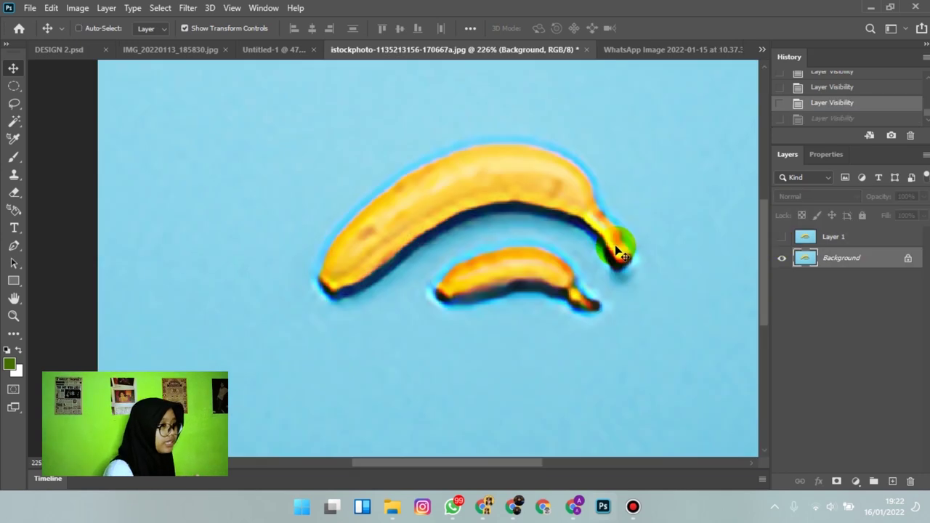
scroll(511, 226, up, 3)
scroll(511, 227, up, 2)
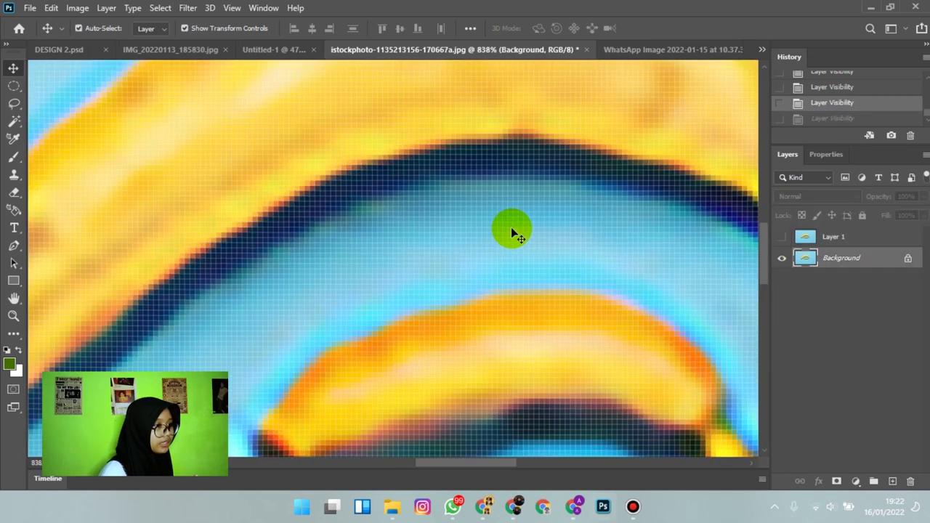
scroll(511, 227, up, 1)
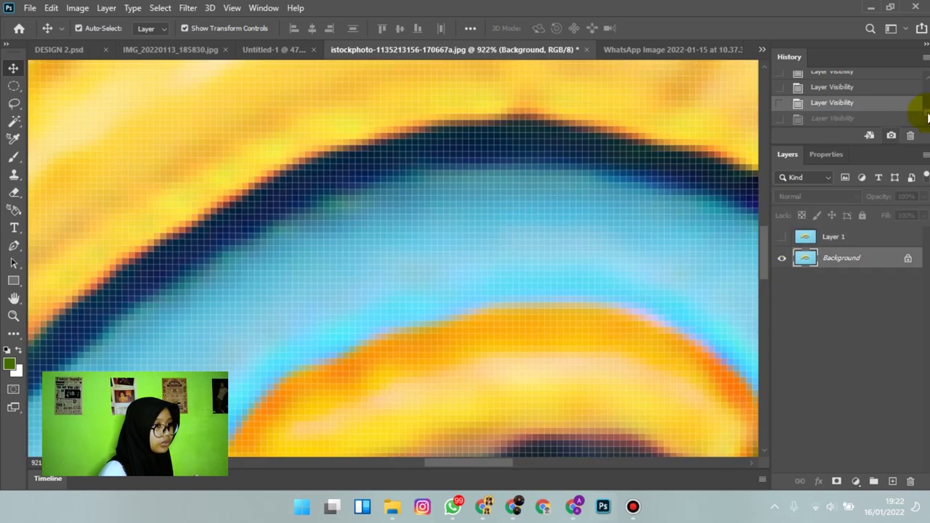
scroll(893, 88, up, 2)
Jump back in History to the pre-resize banana, then return to the Image Size state
click(880, 100)
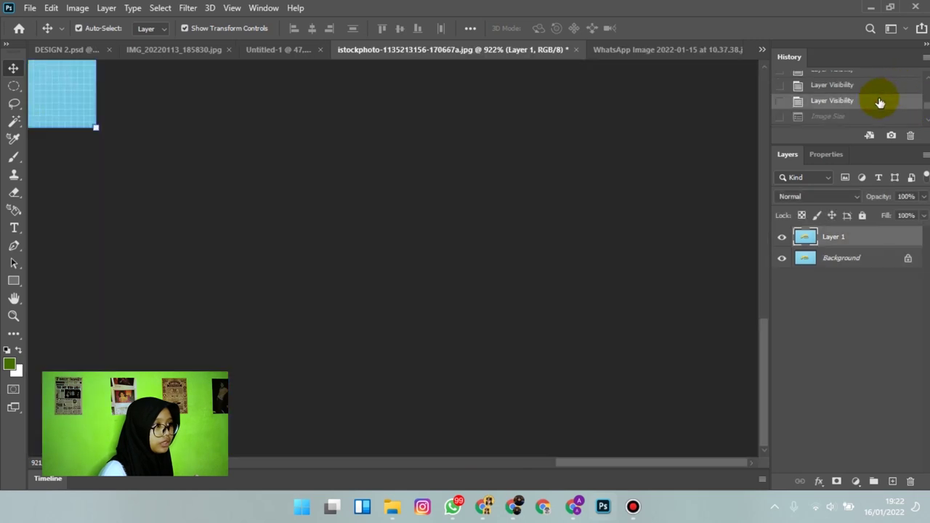
scroll(373, 263, up, 2)
scroll(373, 263, up, 1)
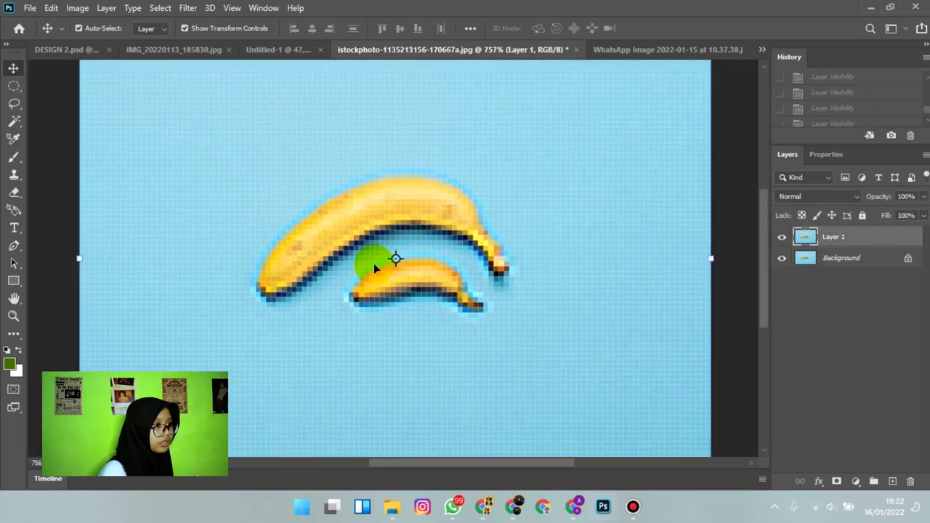
click(828, 118)
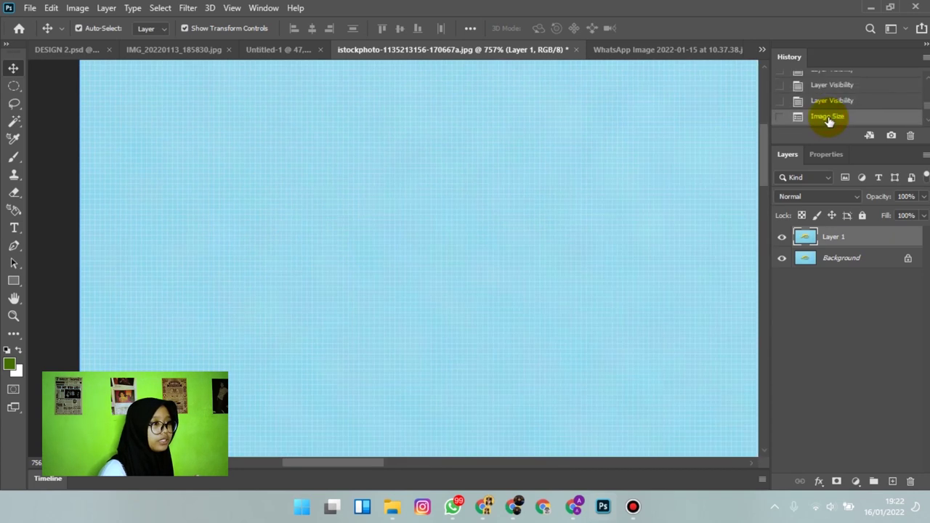
scroll(614, 247, down, 2)
scroll(604, 254, down, 1)
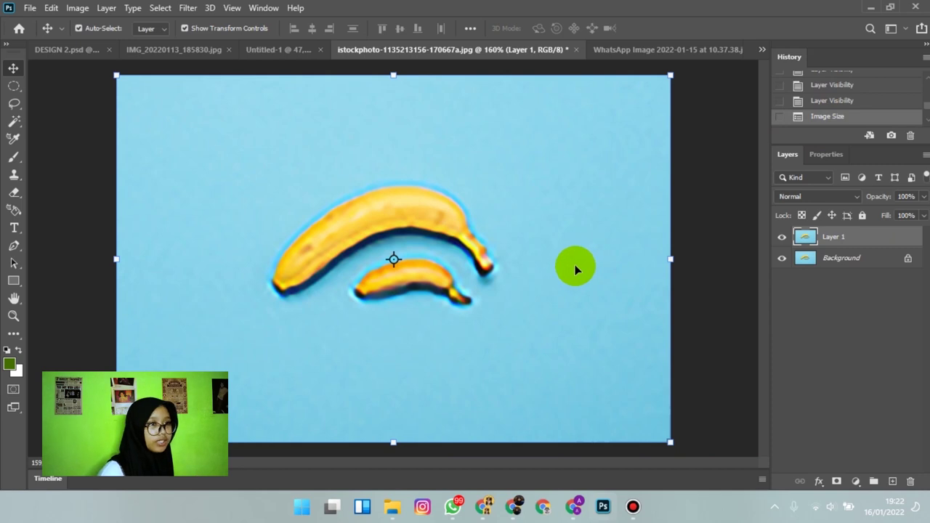
Compare again between the pixelated banana and the upscaled version, leaving the upscale active
click(804, 102)
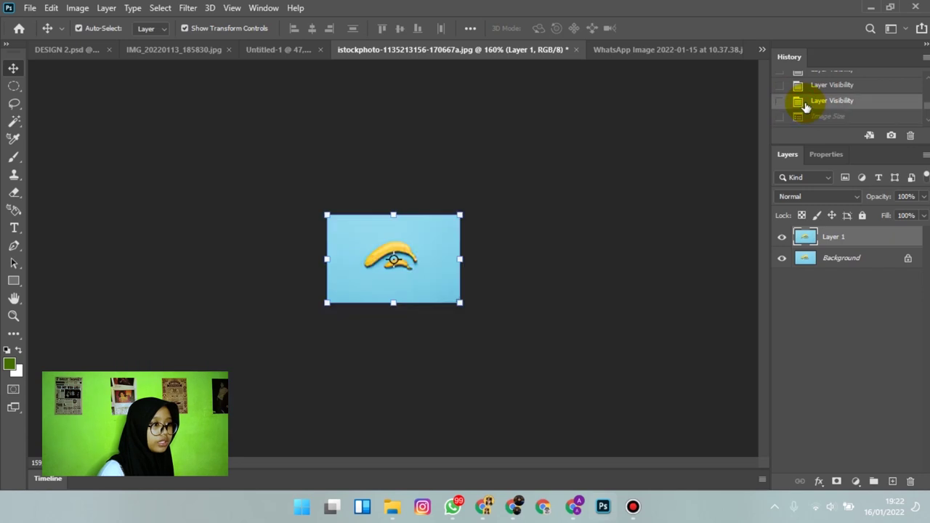
scroll(411, 291, up, 2)
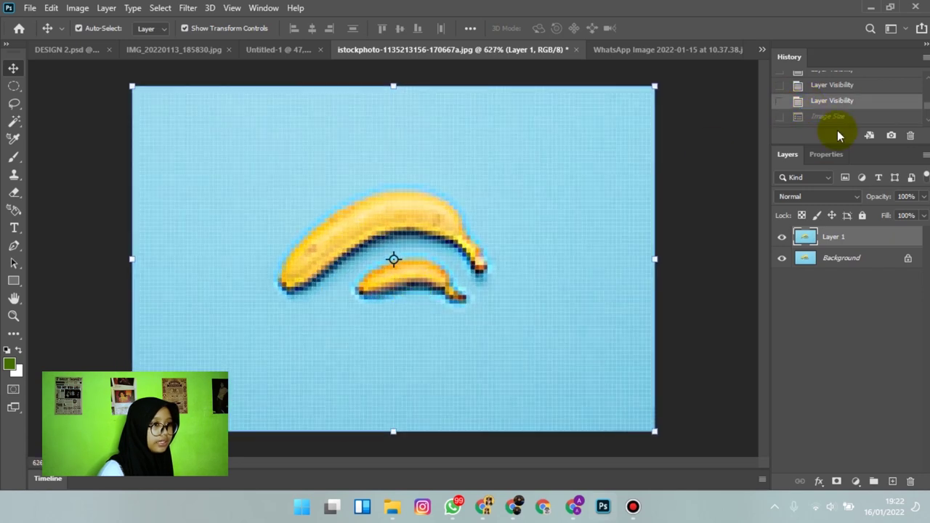
click(836, 119)
scroll(555, 240, down, 2)
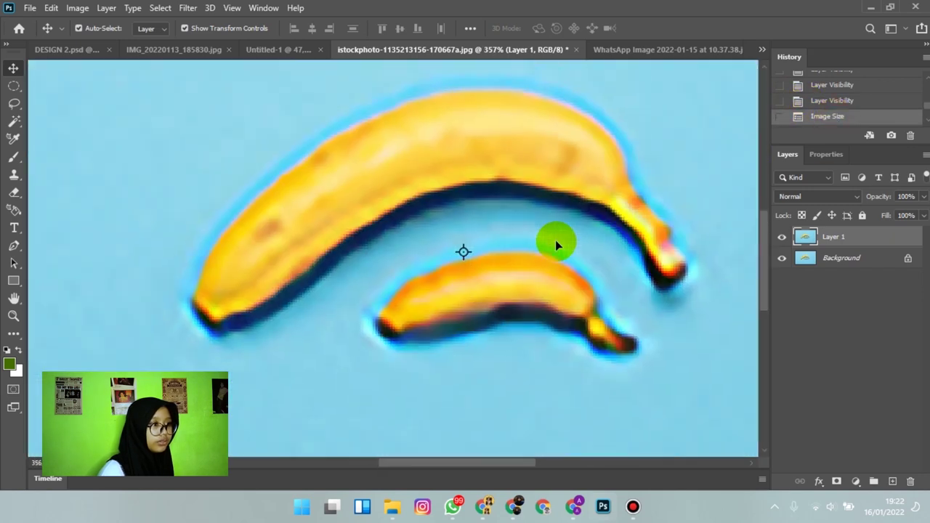
scroll(555, 240, down, 2)
scroll(555, 245, down, 1)
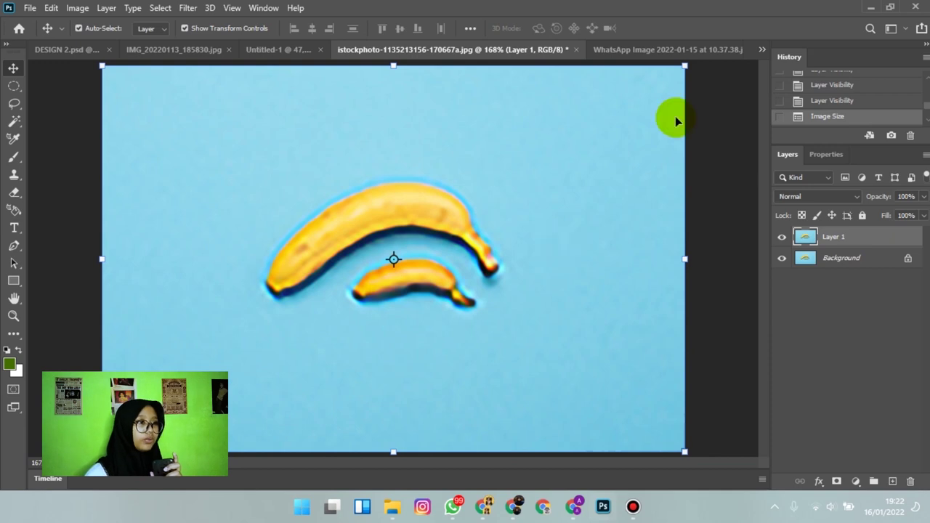
key(ctrl+Tab)
key(ctrl+Tab)
Zoom in and out on the Reseller Mall logo to examine its pixelation
scroll(409, 231, up, 2)
scroll(409, 231, down, 3)
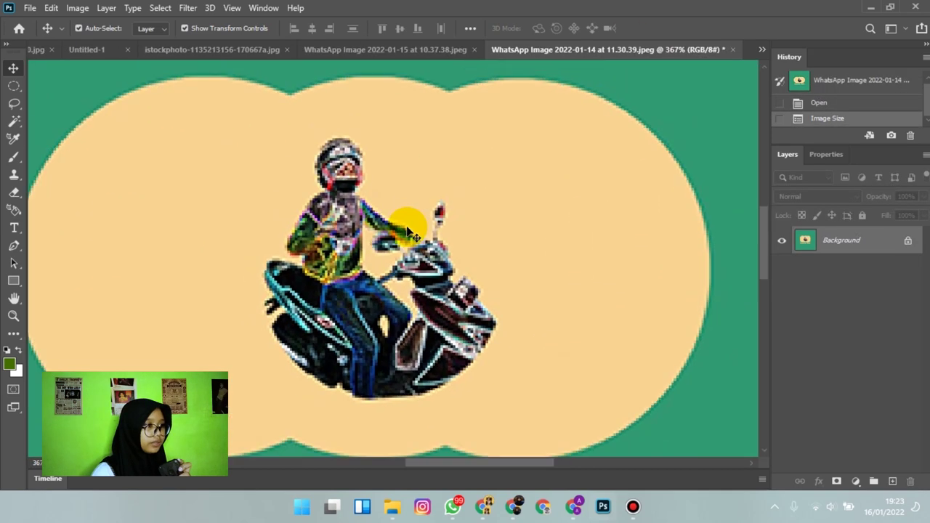
scroll(409, 231, up, 1)
scroll(409, 231, down, 2)
scroll(409, 231, down, 1)
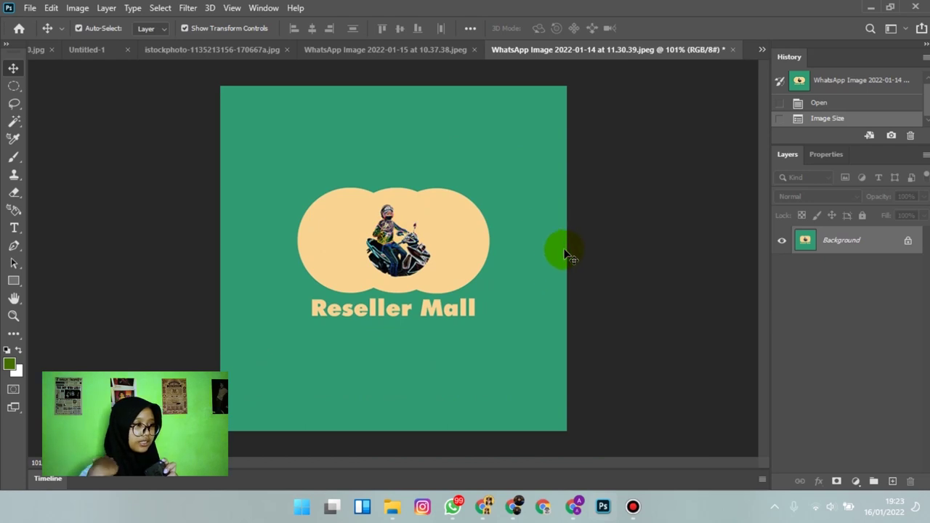
scroll(442, 202, up, 2)
scroll(407, 228, up, 2)
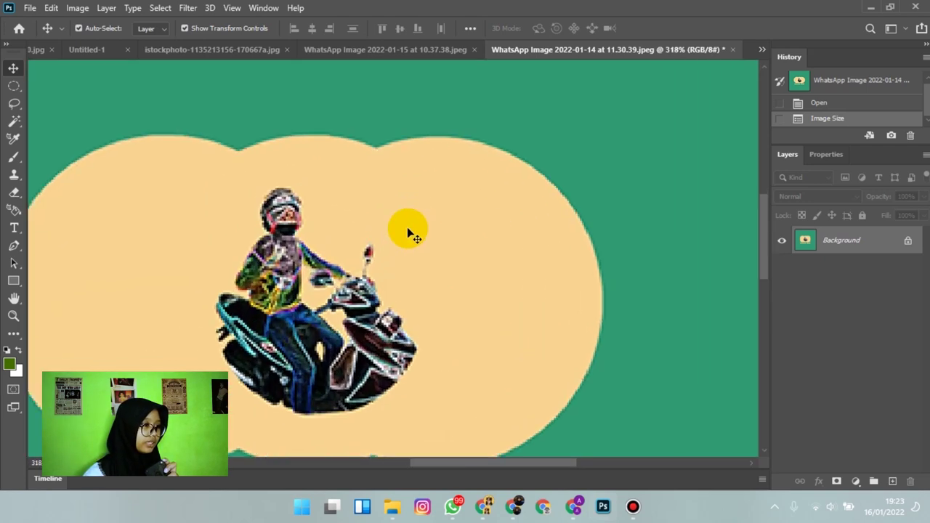
scroll(409, 234, up, 3)
scroll(409, 231, down, 2)
scroll(394, 225, down, 2)
scroll(394, 220, up, 4)
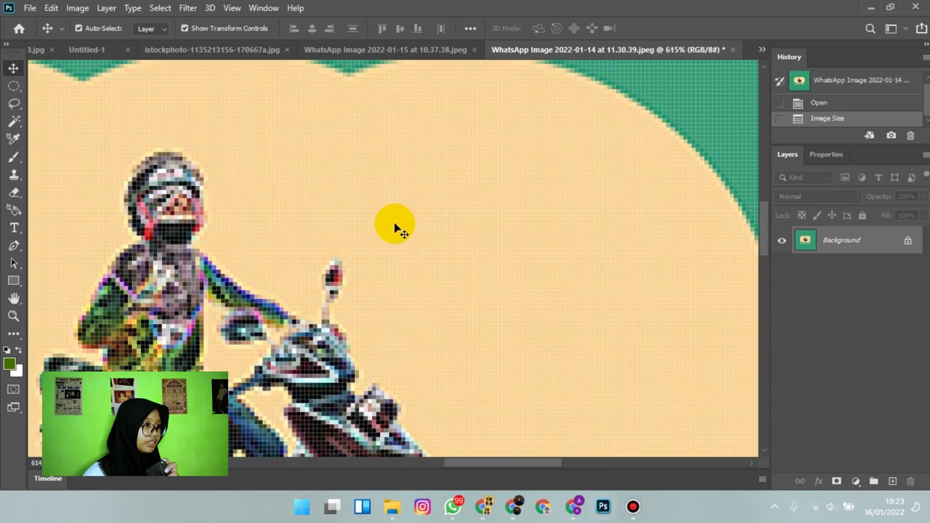
scroll(398, 228, down, 3)
scroll(395, 227, down, 3)
scroll(394, 222, down, 1)
scroll(394, 222, down, 1)
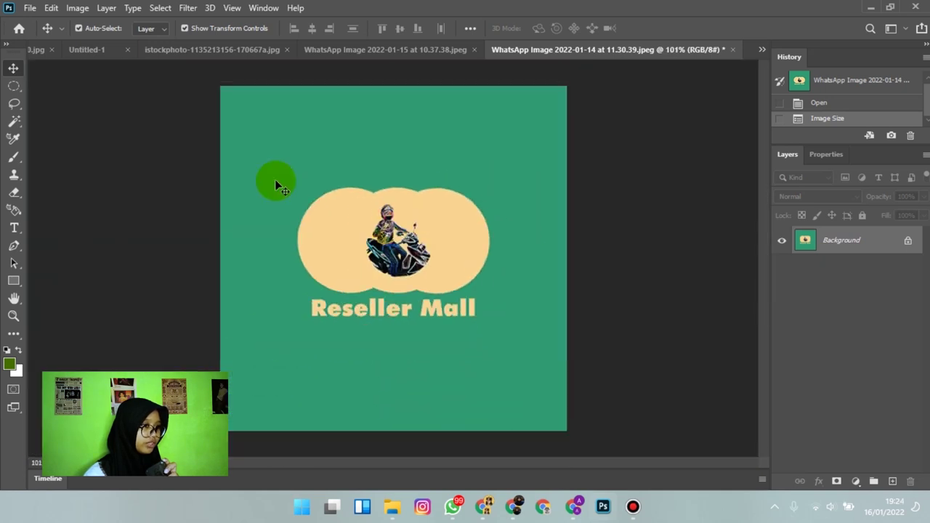
Resize the logo to 2000 × 2000 px at 300 ppi, Preserve Details 2.0, 6% noise reduction
click(77, 8)
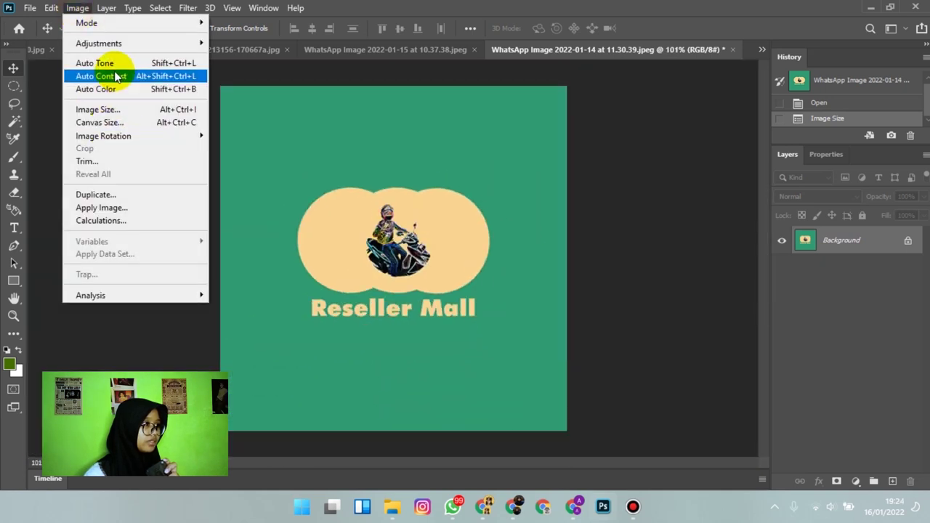
click(116, 110)
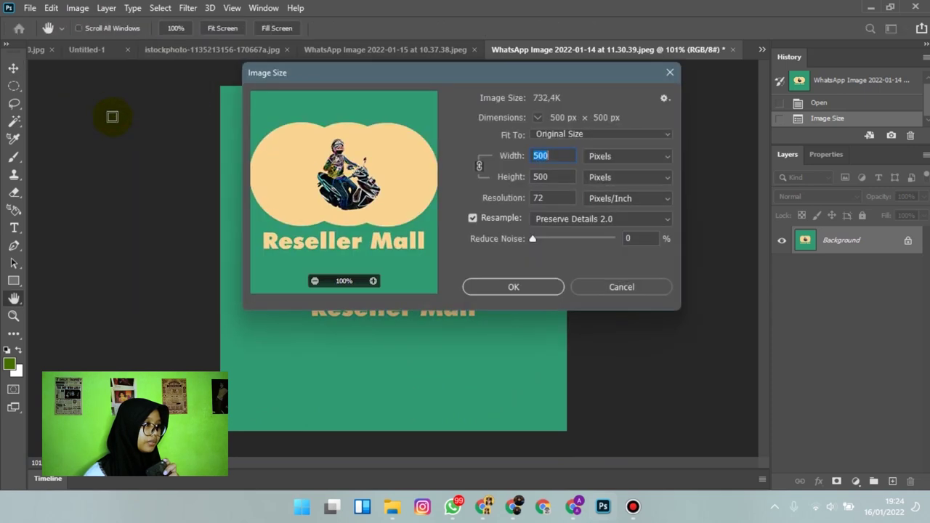
click(554, 197)
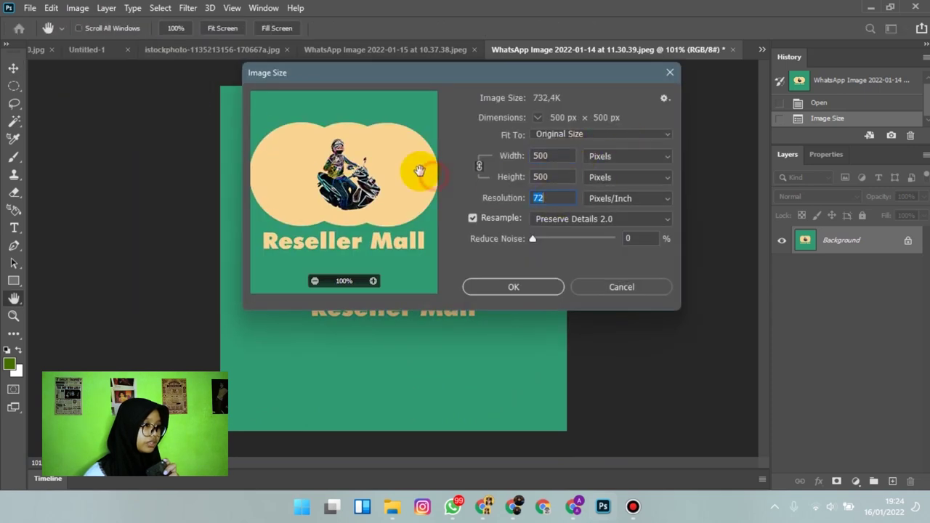
text(300)
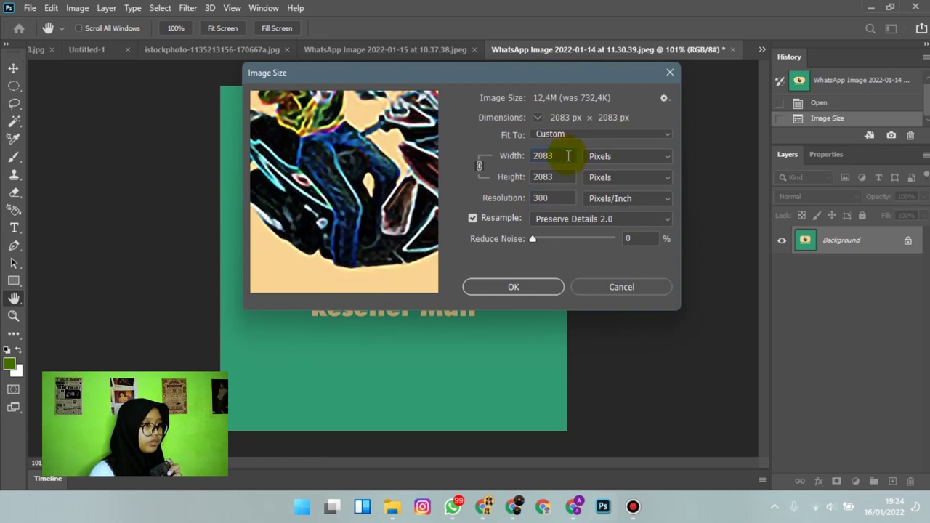
click(568, 155)
text(2)
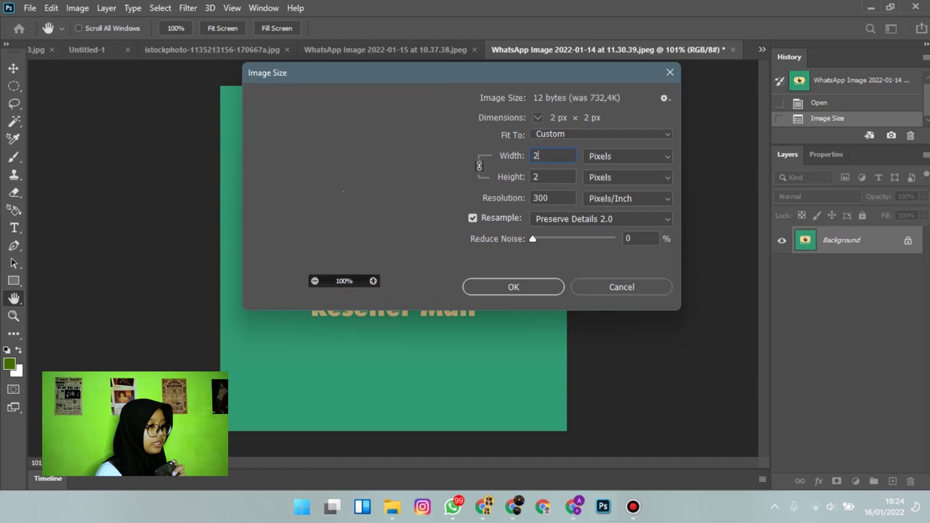
text(000)
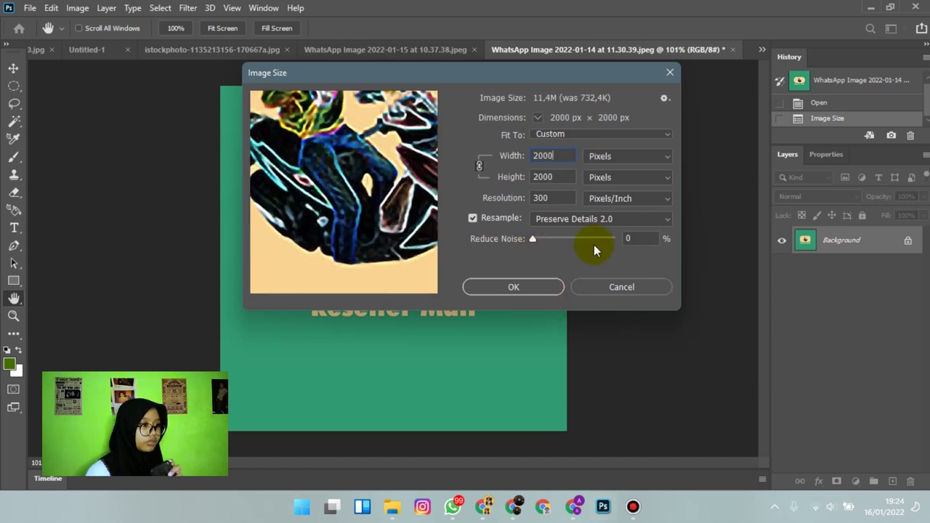
drag(588, 238, 568, 240)
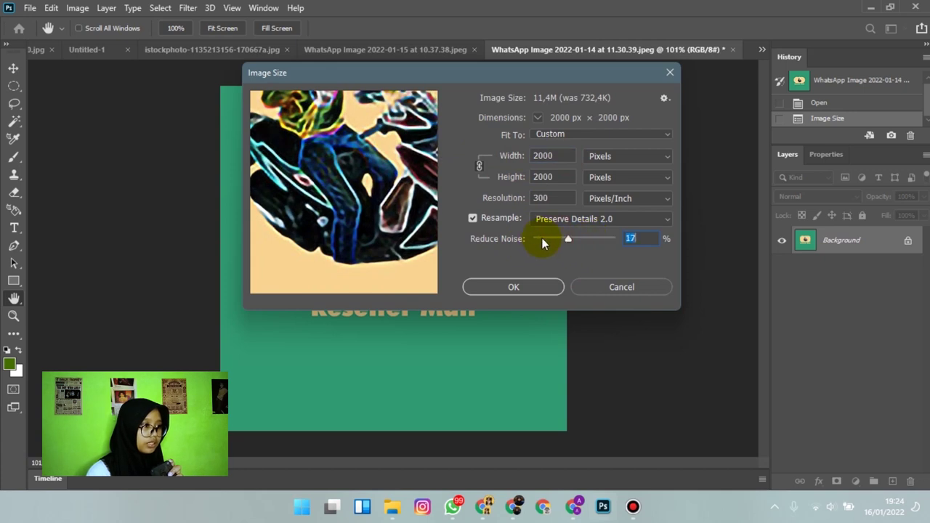
drag(599, 242, 602, 240)
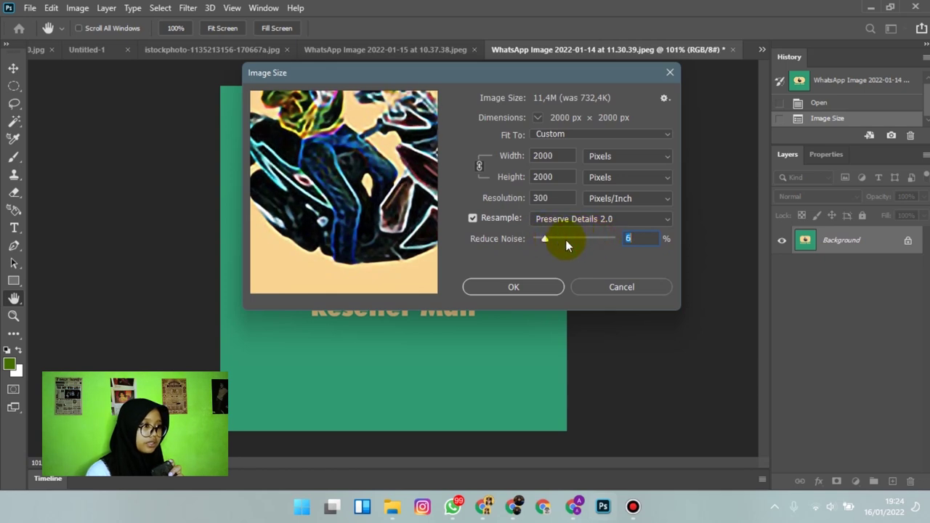
click(546, 293)
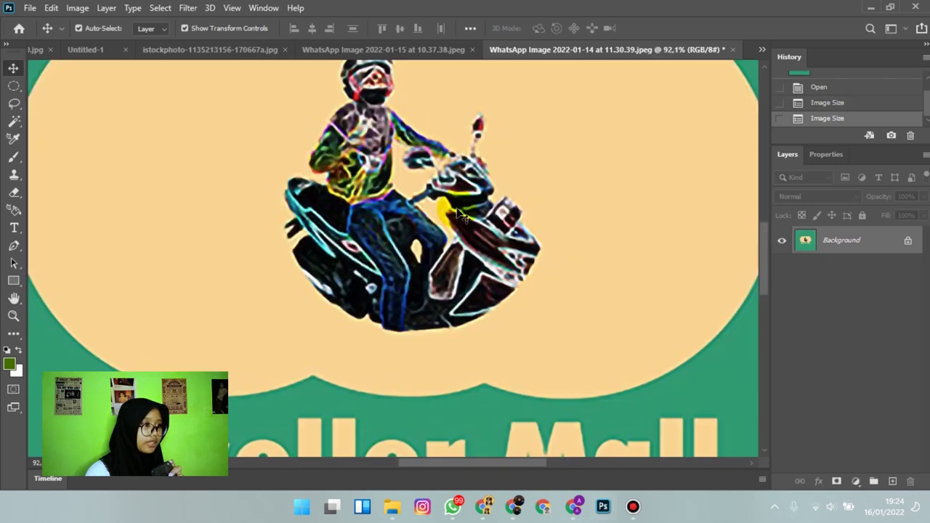
Zoom in and out to inspect the upscaled 2000 × 2000 px logo
scroll(459, 215, down, 2)
scroll(459, 213, up, 3)
scroll(443, 204, up, 2)
scroll(436, 198, down, 1)
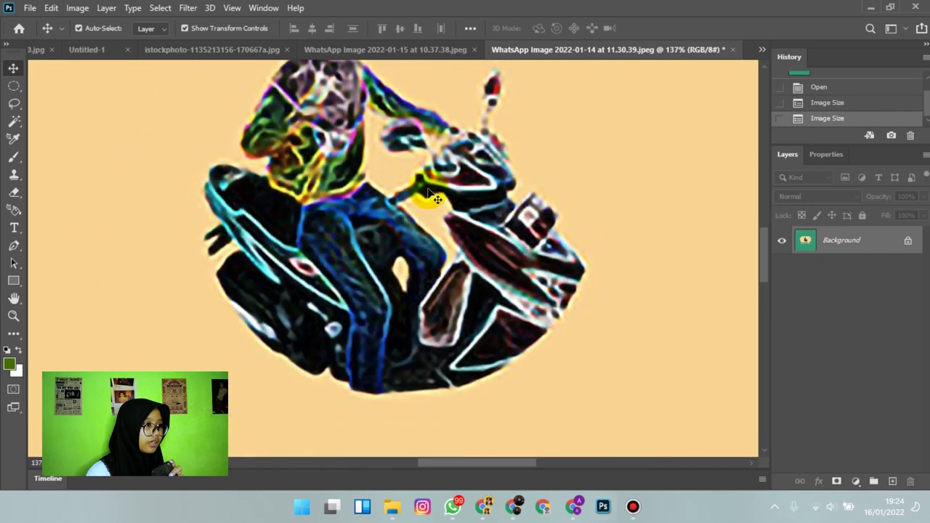
scroll(436, 198, down, 2)
scroll(436, 198, down, 2)
scroll(427, 167, down, 1)
scroll(427, 167, down, 1)
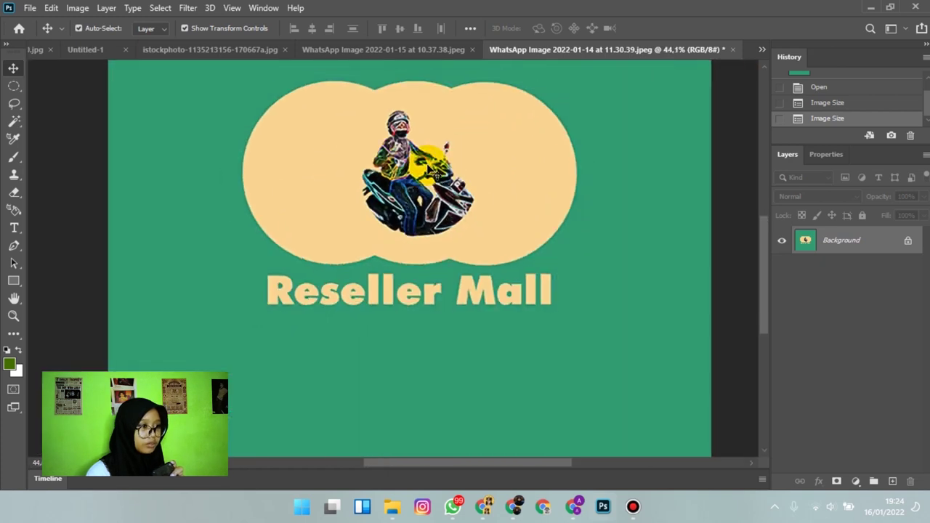
scroll(504, 139, up, 2)
scroll(409, 158, up, 2)
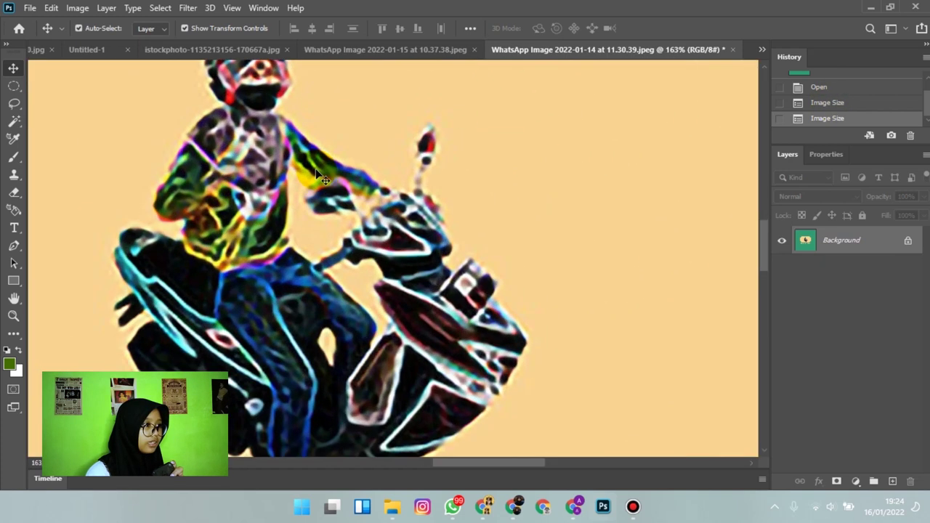
scroll(304, 154, up, 1)
scroll(299, 151, down, 1)
scroll(302, 157, down, 1)
scroll(303, 161, down, 1)
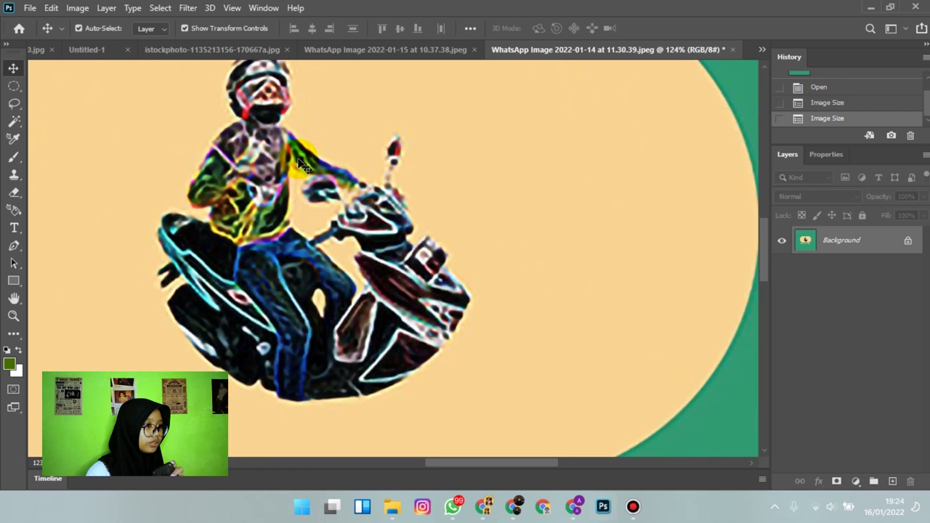
scroll(306, 167, down, 1)
scroll(311, 169, down, 1)
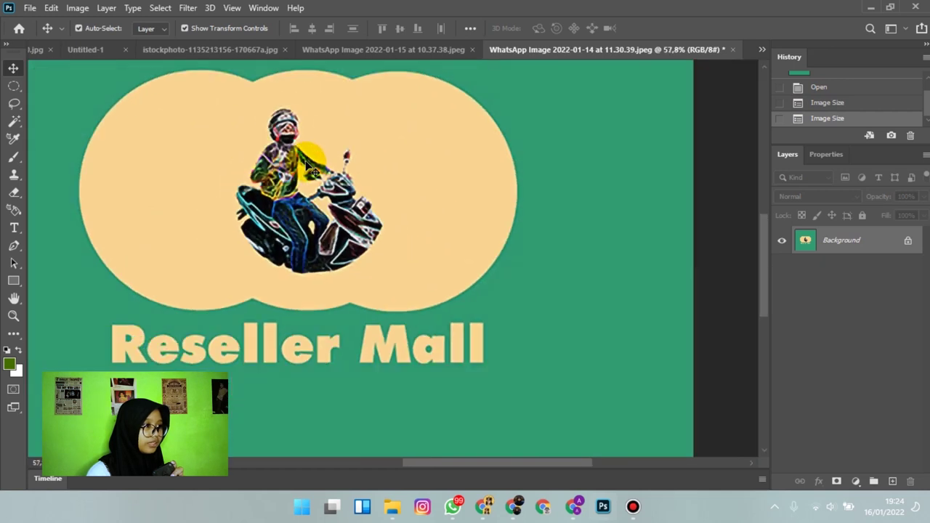
Revert in History to the 500 × 500 px, 72 ppi logo and inspect it
click(827, 102)
scroll(396, 231, up, 2)
scroll(396, 231, up, 2)
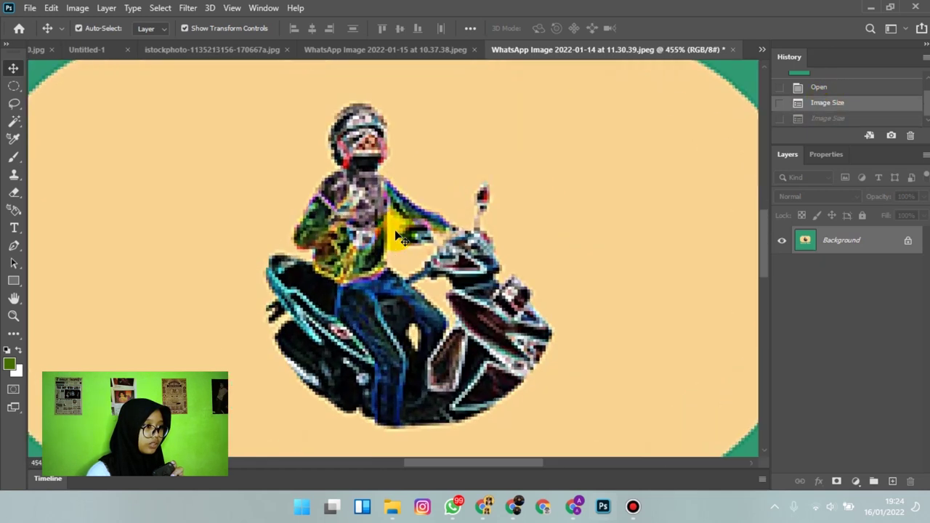
scroll(396, 231, up, 2)
scroll(396, 234, down, 1)
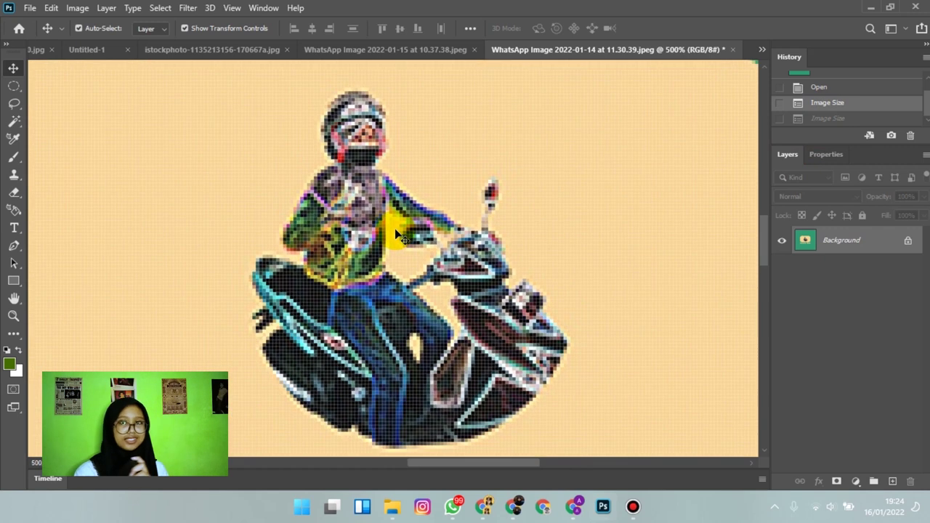
scroll(411, 236, down, 2)
scroll(254, 155, down, 1)
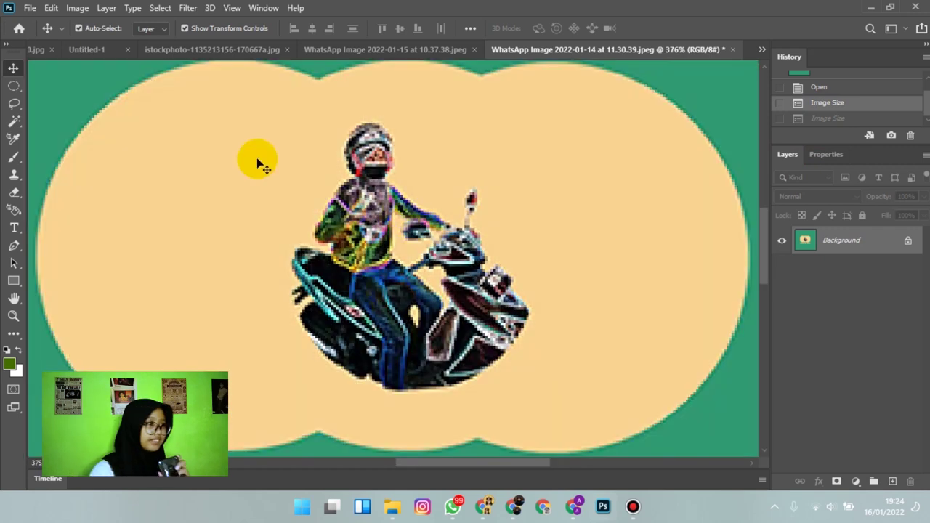
scroll(203, 166, down, 1)
scroll(200, 163, down, 2)
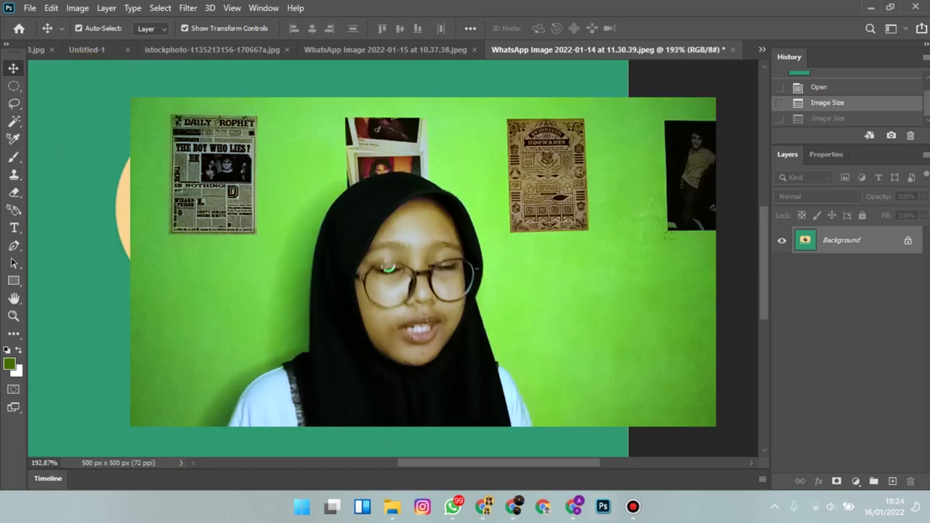